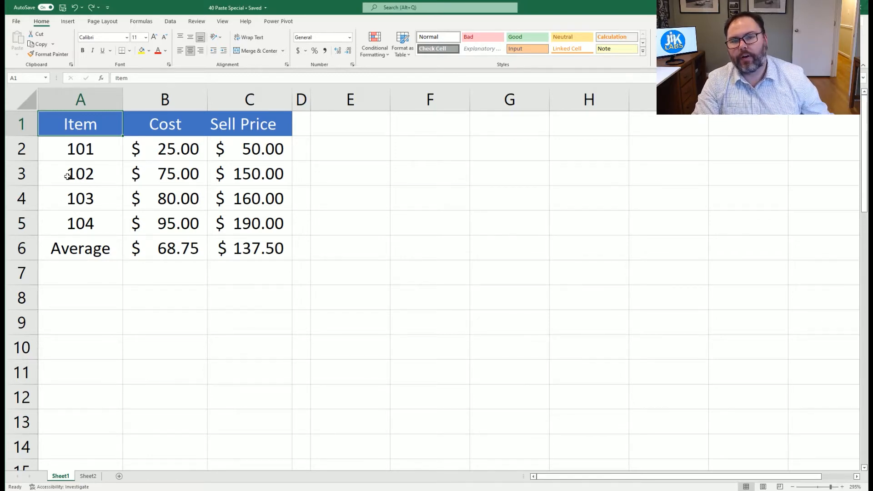
left_click_drag(72, 126, 227, 241)
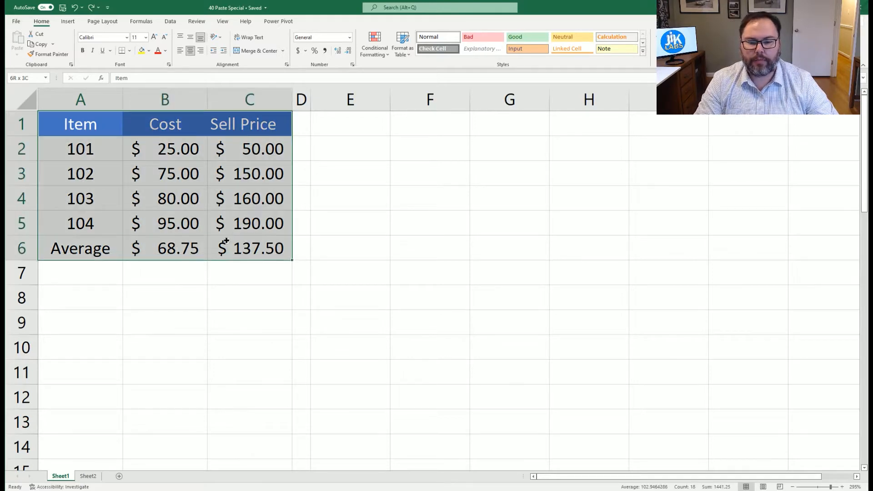
right_click(201, 198)
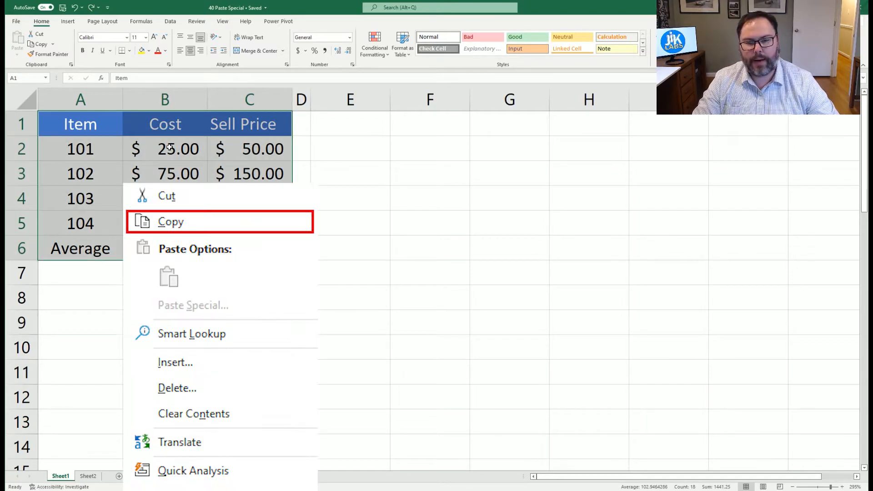
key("Escape")
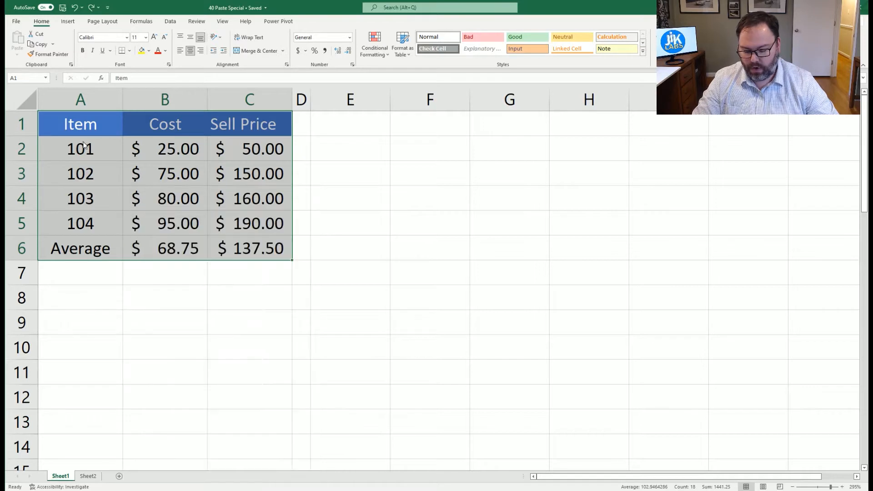
key("ctrl+c")
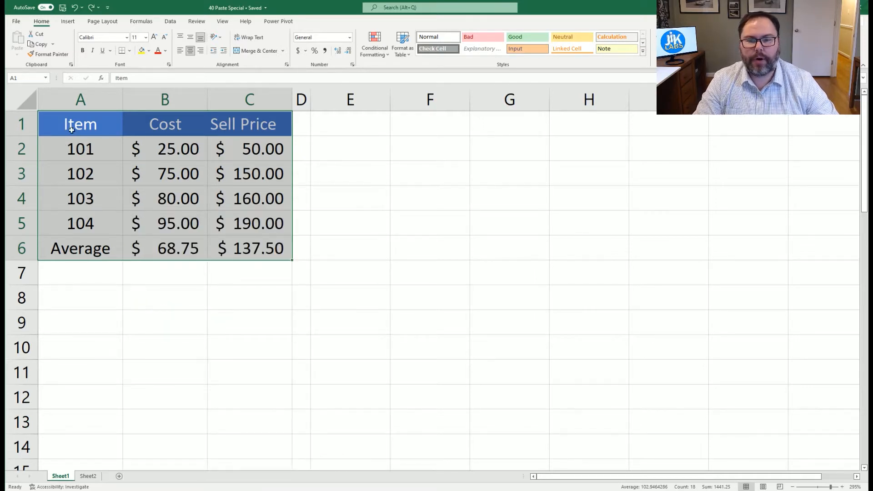
left_click(73, 129)
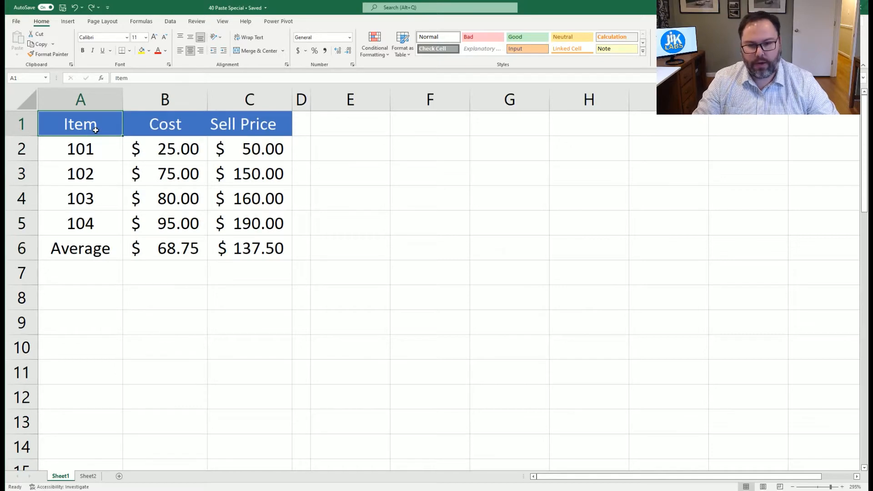
right_click(323, 131)
key("Escape")
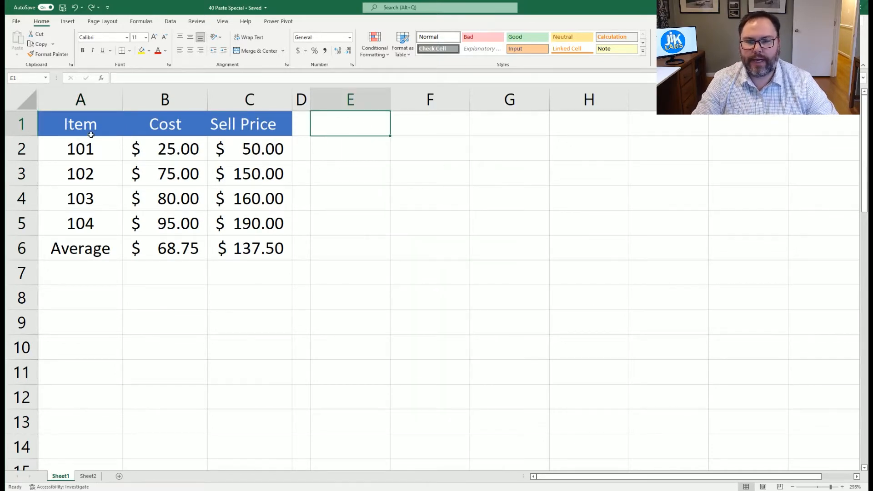
- Copy the table range A1:C6
left_click_drag(92, 136, 232, 237)
key("ctrl+c")
- Paste the copied table at cell E1 and undo the paste
left_click(358, 121)
key("ctrl+v")
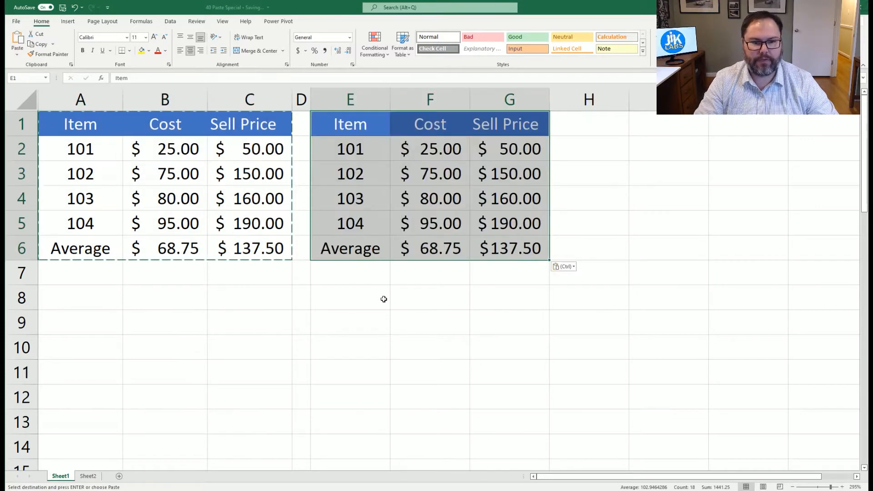
key("ctrl+z")
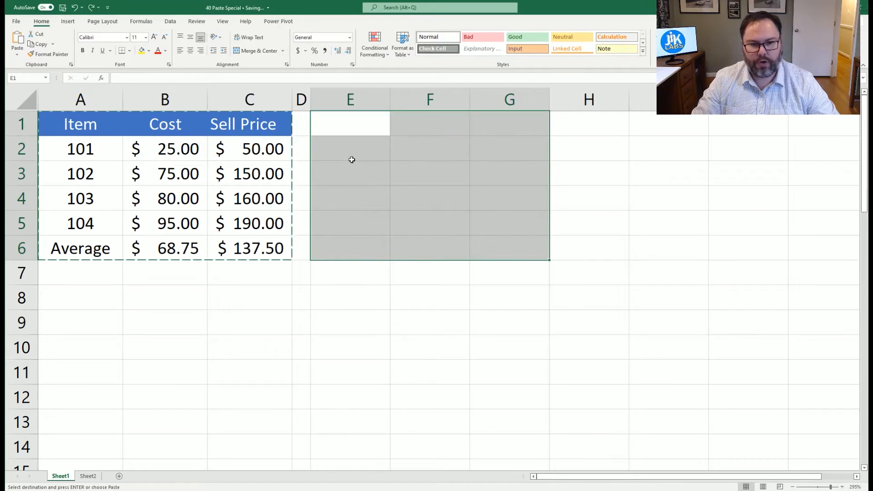
- Open Paste Special for the E1:G6 range and step through the Formulas, Values and Formats paste options
right_click(335, 130)
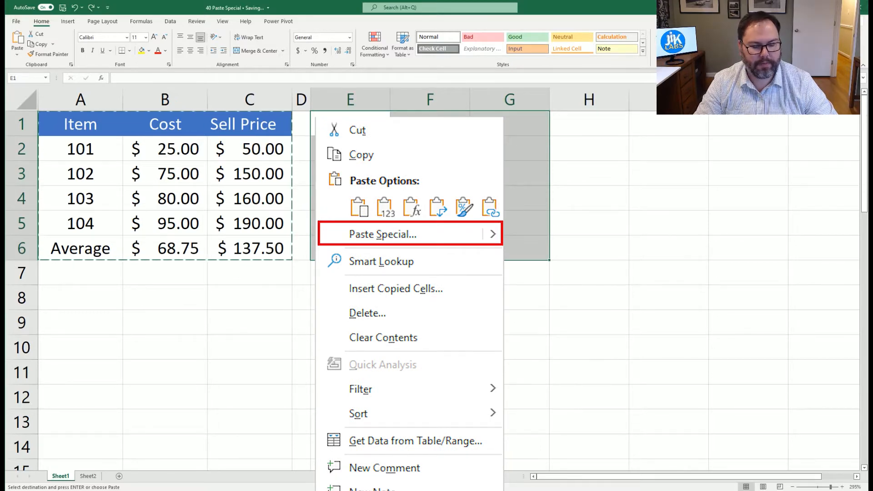
key("Escape")
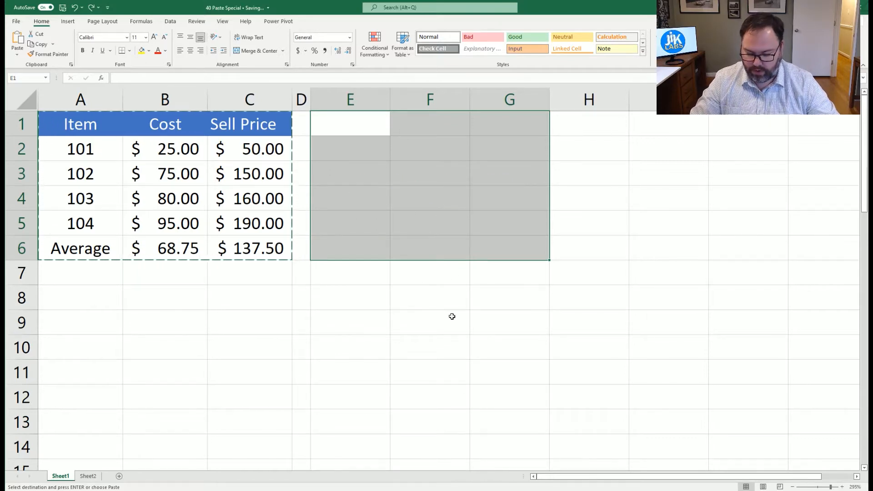
key("ctrl+alt+v")
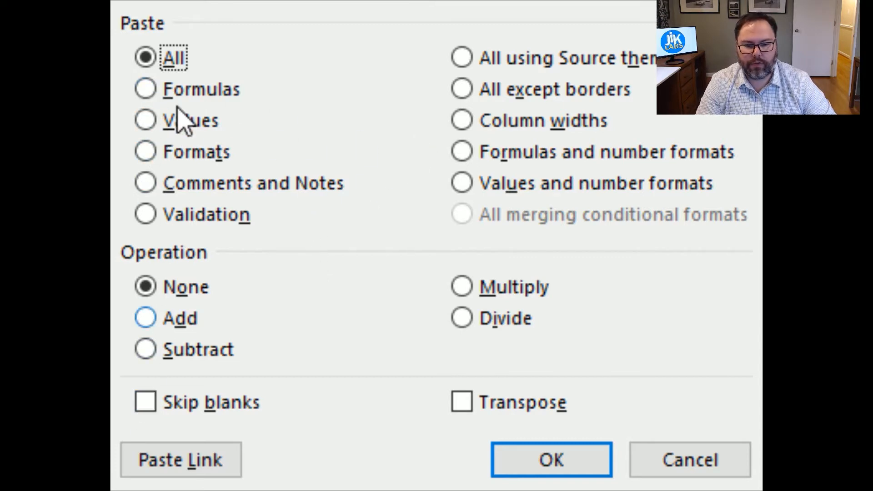
left_click(150, 91)
left_click(144, 122)
left_click(215, 101)
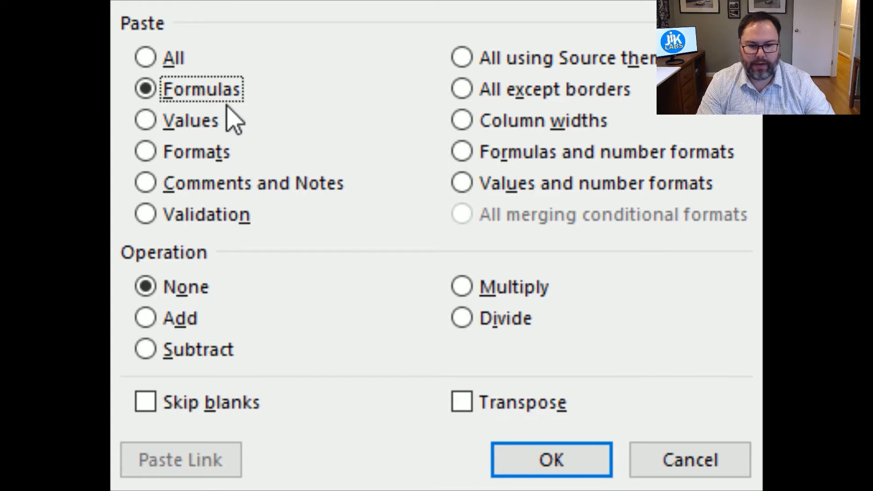
left_click(188, 122)
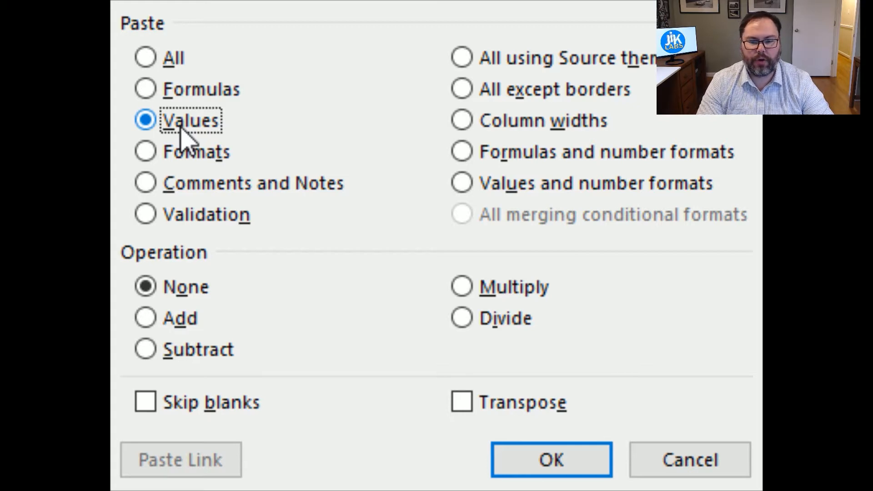
left_click(169, 152)
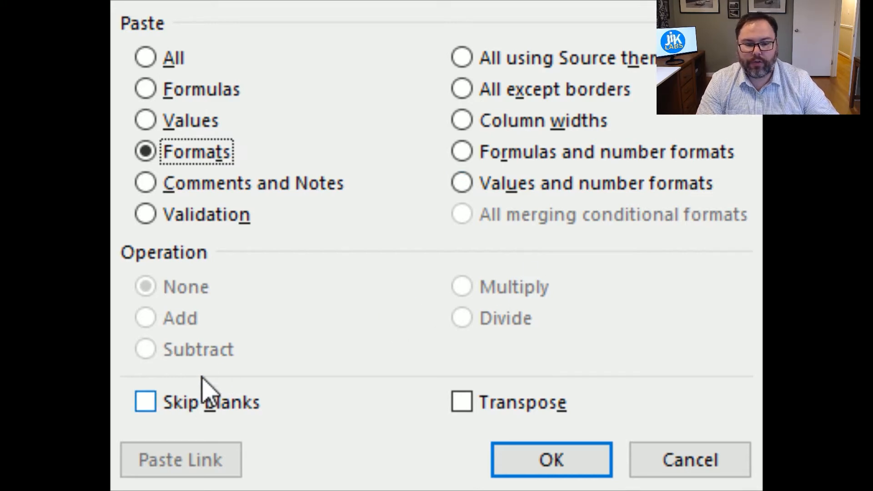
- Try the Skip blanks and Transpose checkboxes, reselecting Values and clearing Transpose again
left_click(149, 401)
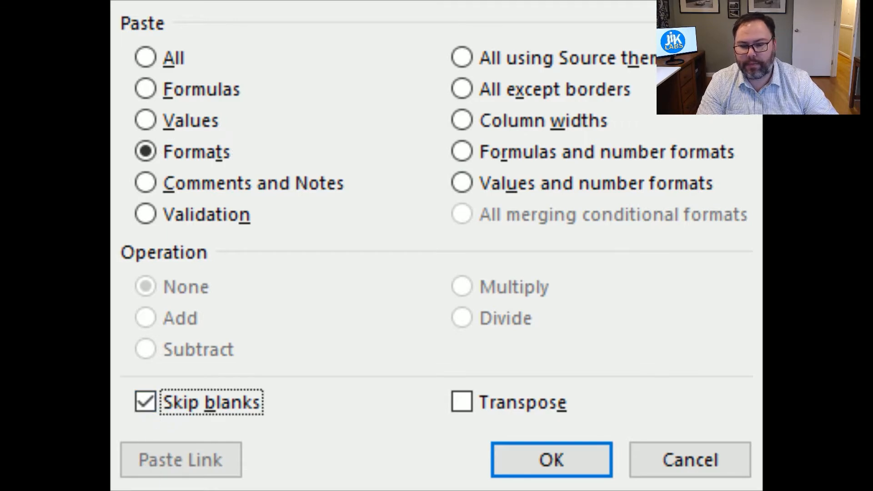
left_click(472, 405)
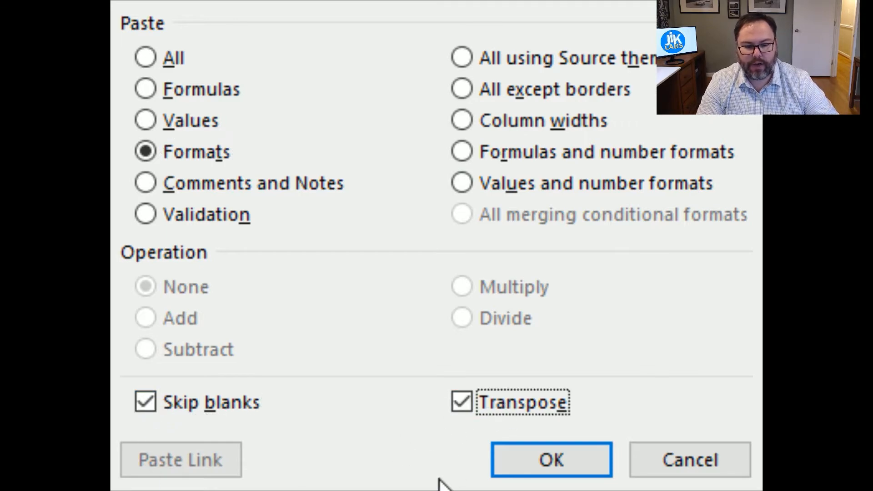
left_click(464, 404)
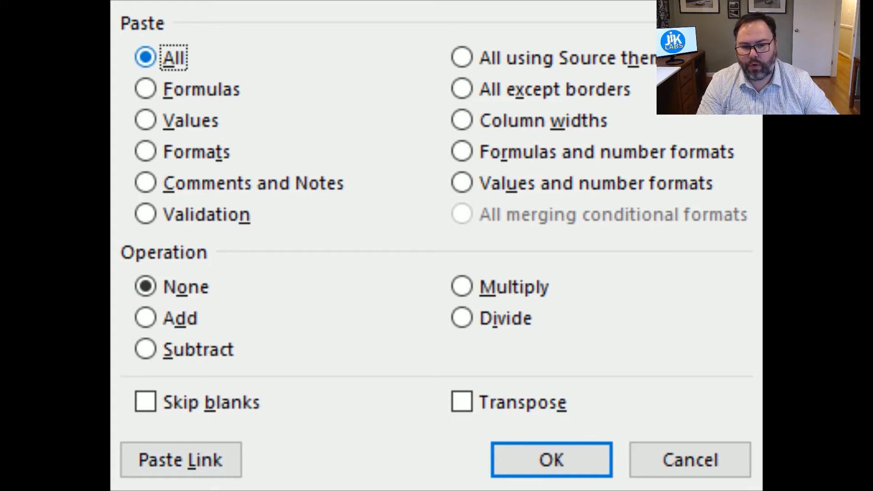
left_click(152, 127)
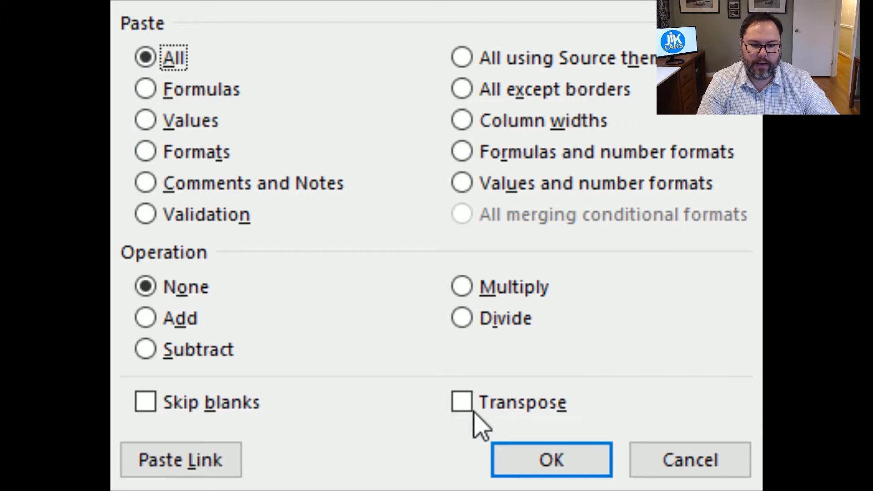
left_click(469, 407)
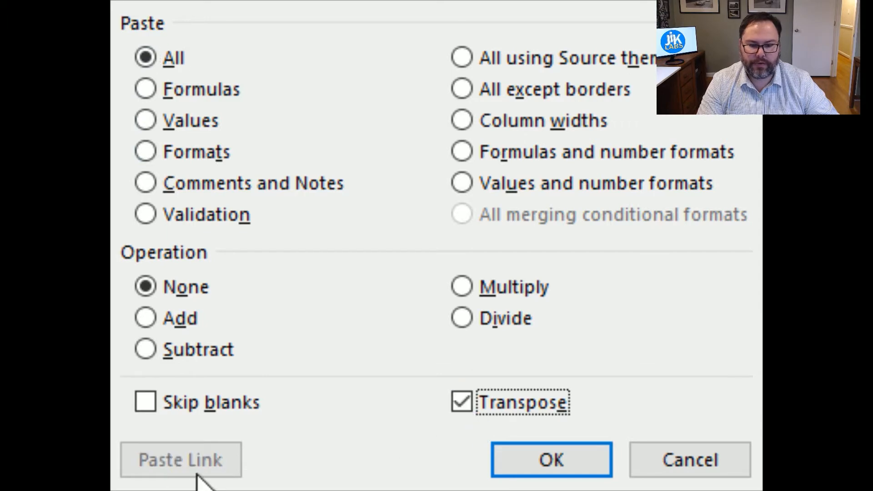
left_click(471, 411)
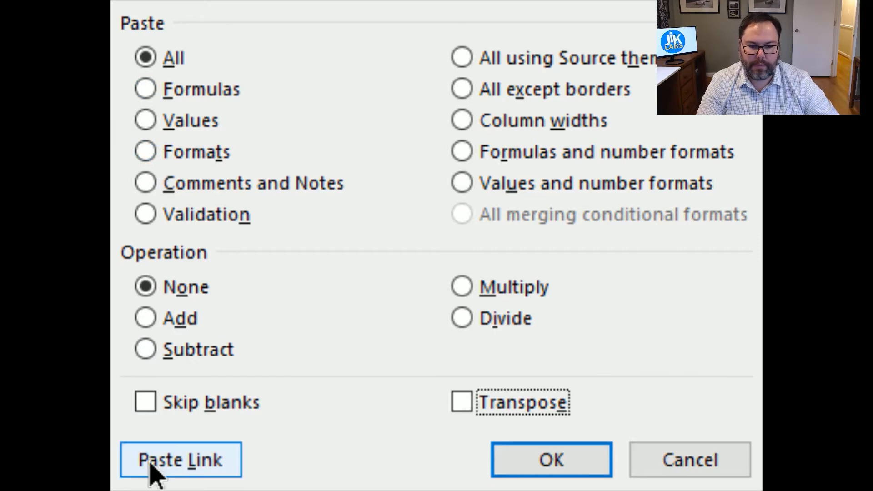
- Paste the copied table as links at E1, inspect the linked cells' references, and undo the paste
left_click(181, 460)
left_click(369, 249)
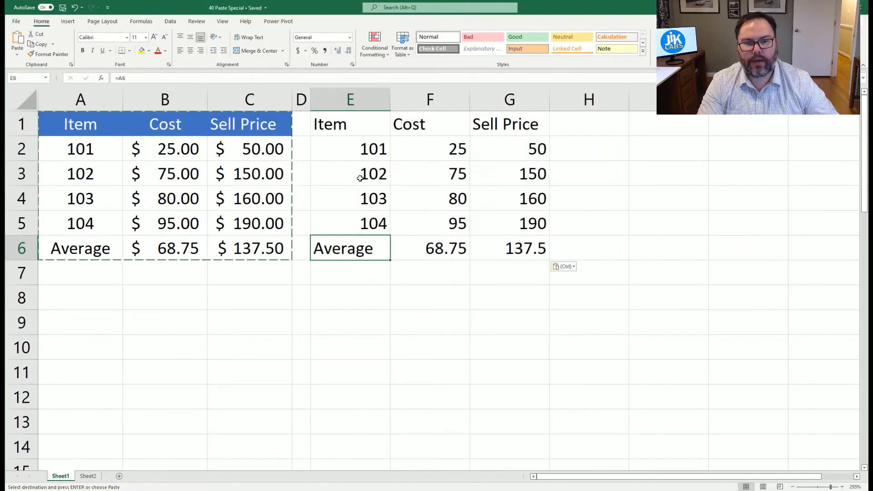
left_click(363, 171)
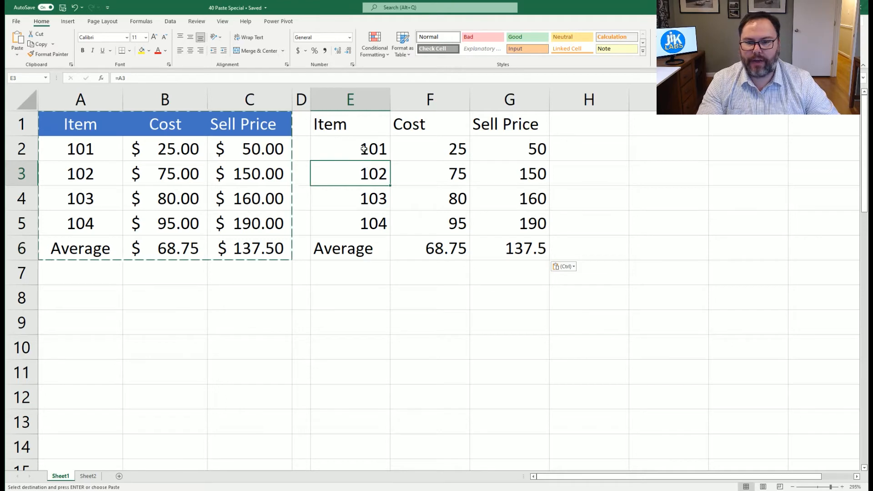
left_click(347, 124)
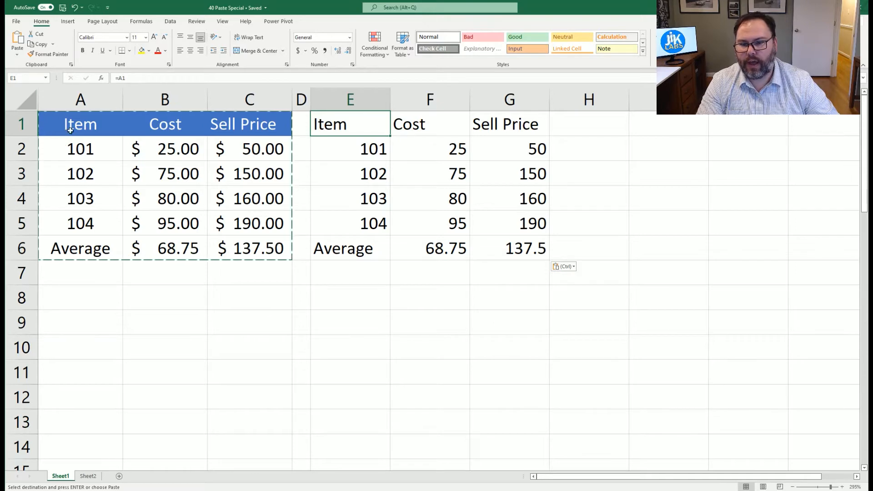
left_click(318, 147)
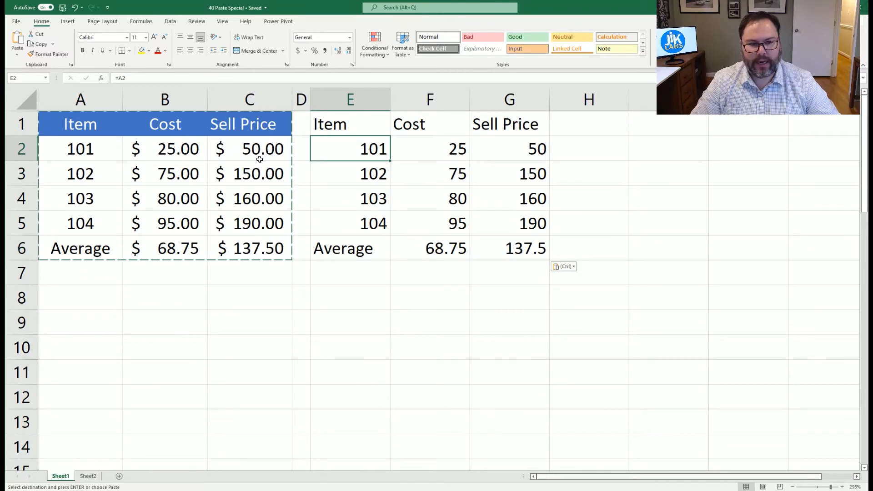
key("ctrl+z")
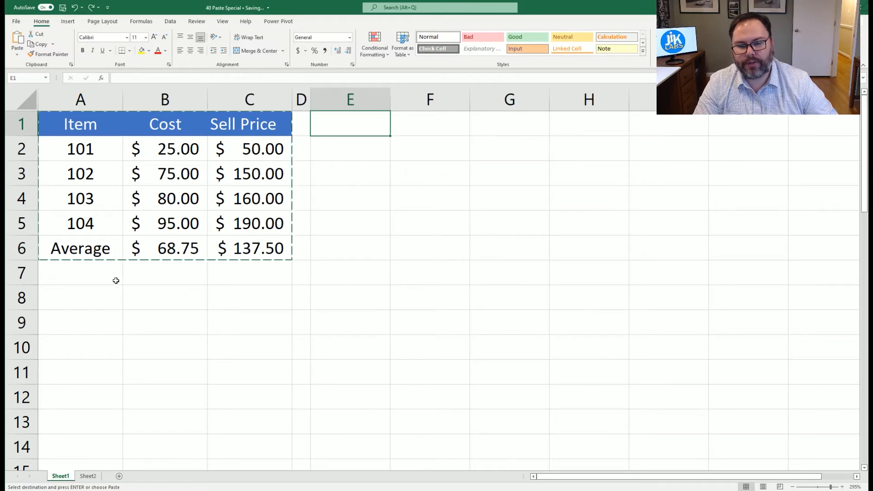
- Paste only the values of the copied table at cell E1 with Paste Special
left_click(430, 125)
left_click(364, 126)
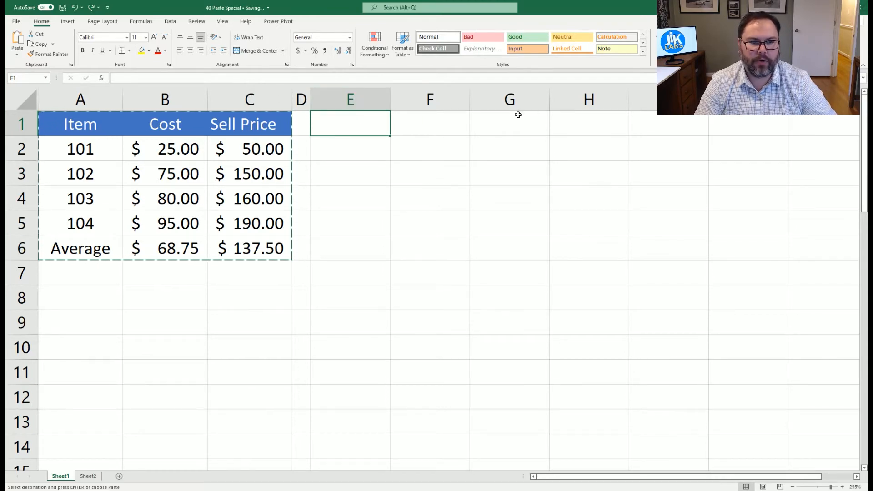
key("ctrl+alt+v")
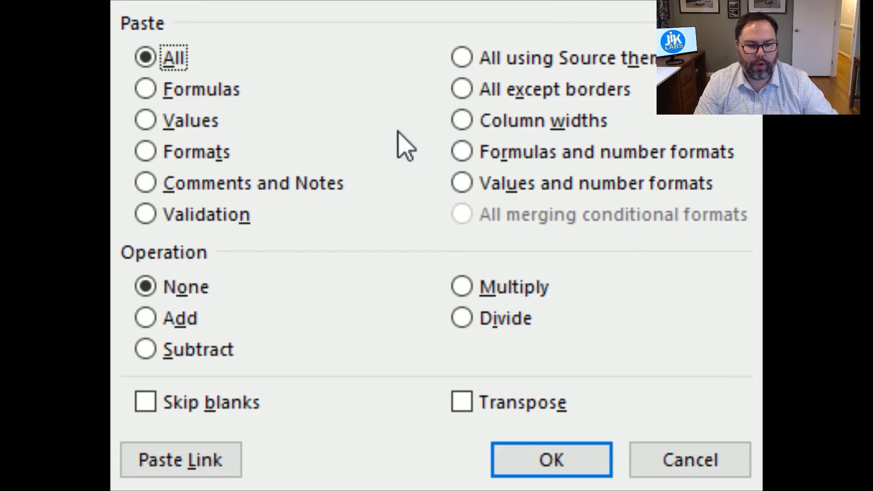
left_click(146, 121)
left_click(527, 462)
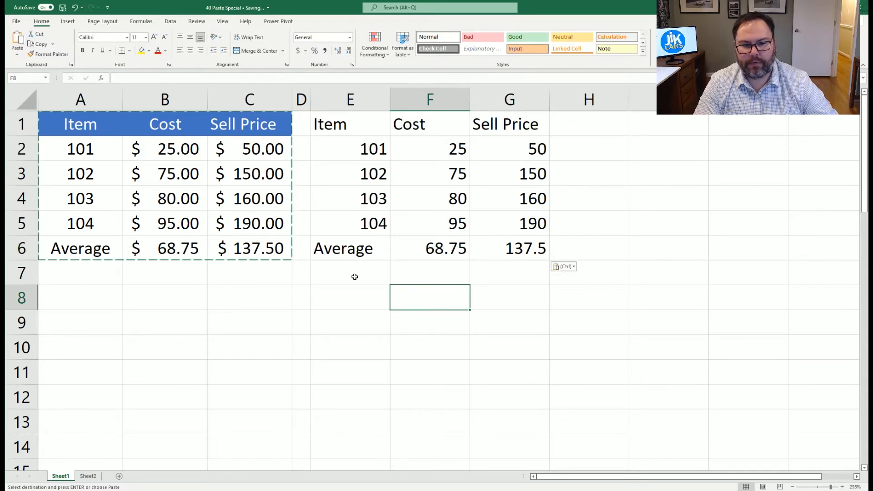
- Compare the formula in Sell Price cell C2 with the pasted value in G2
left_click(352, 133)
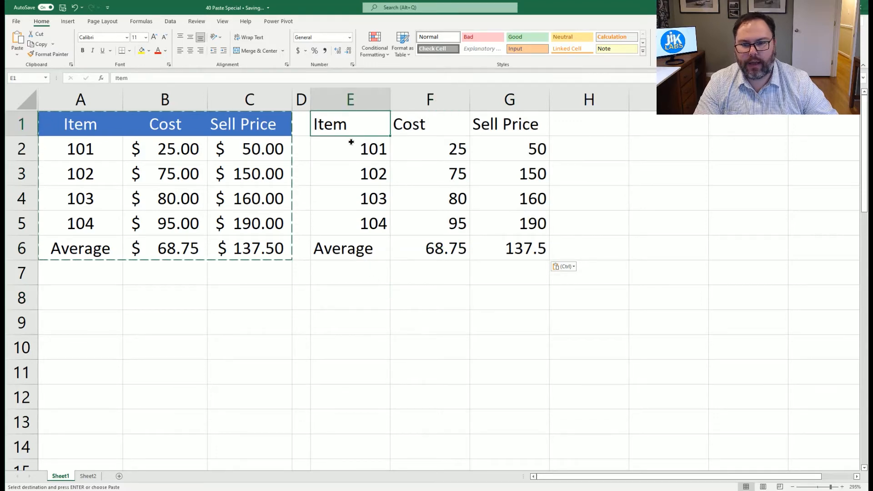
key("Down")
key("Left")
key("Left")
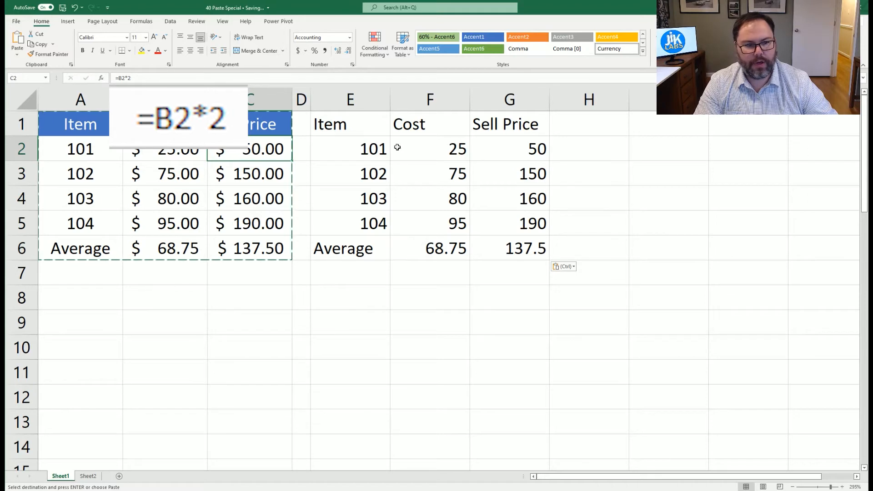
left_click(502, 153)
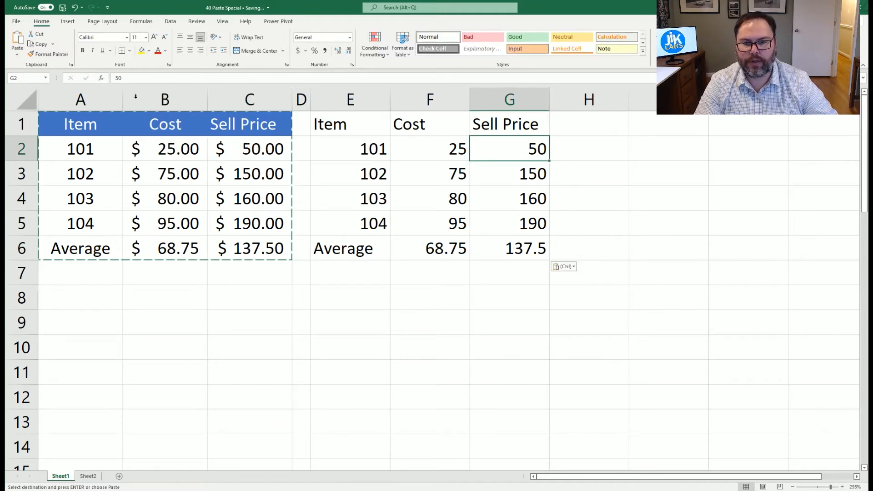
- Change the cost in B2 to 30 and undo the change
left_click(185, 148)
type("3")
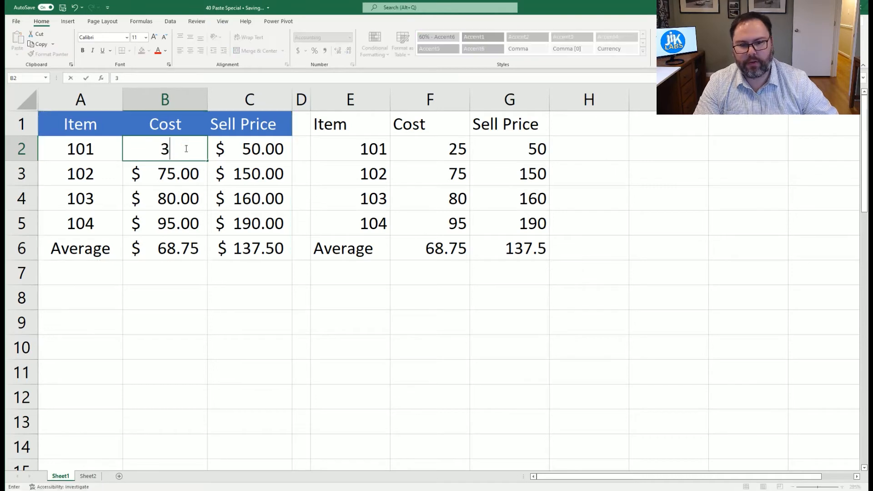
type("0")
key("Return")
key("ctrl+z")
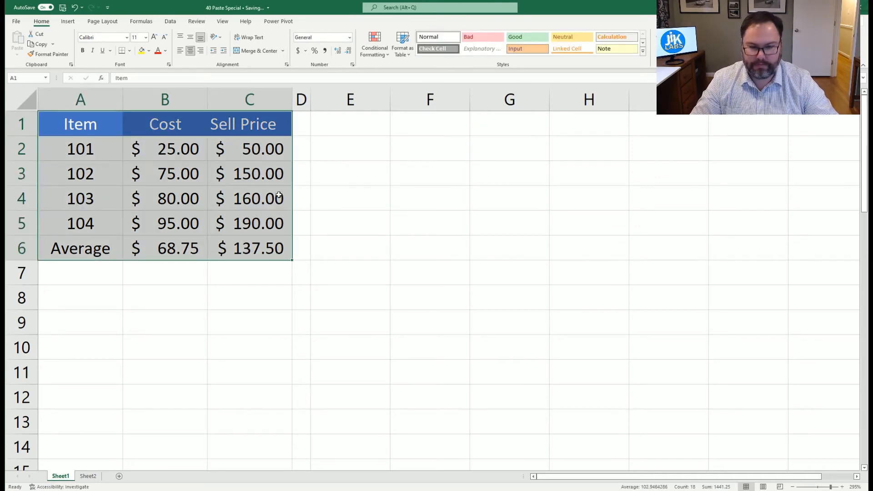
- Paste the copied table at cell E1 as a linked picture
key("ctrl+c")
left_click(350, 119)
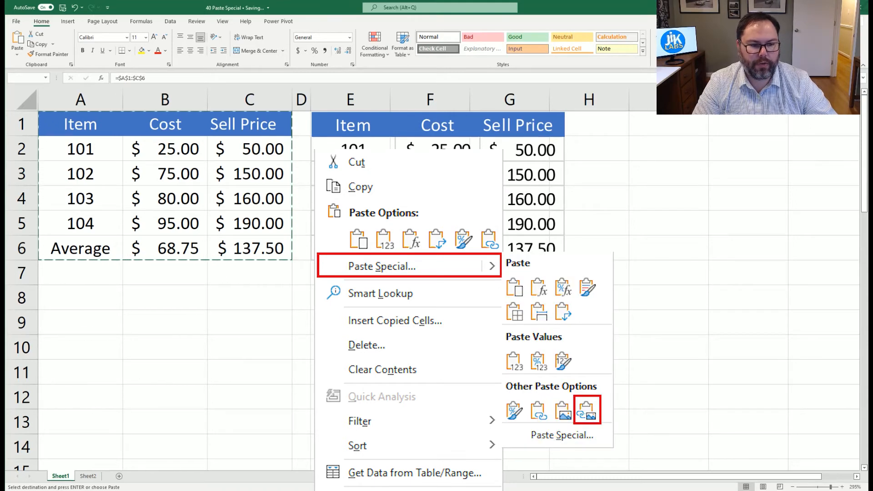
left_click(426, 297)
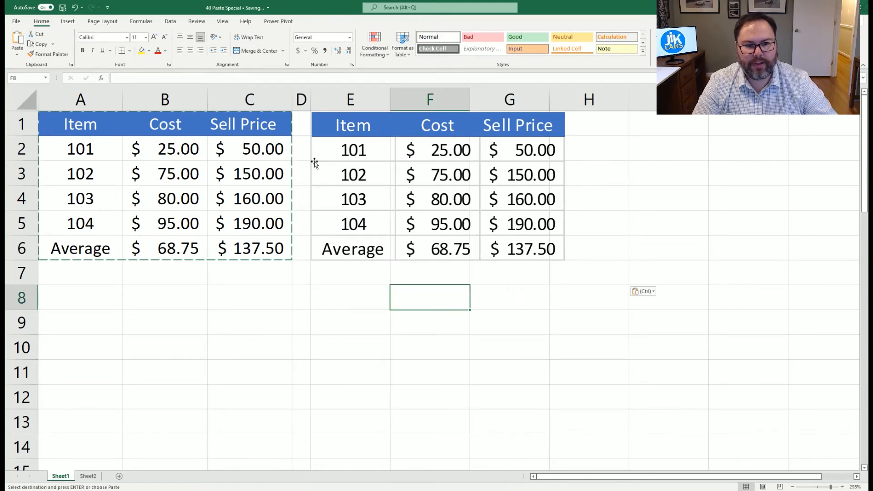
- Change the item number in A2 to 102, then restore it to 101
left_click(72, 145)
type("102")
key("Return")
left_click(73, 145)
type("10")
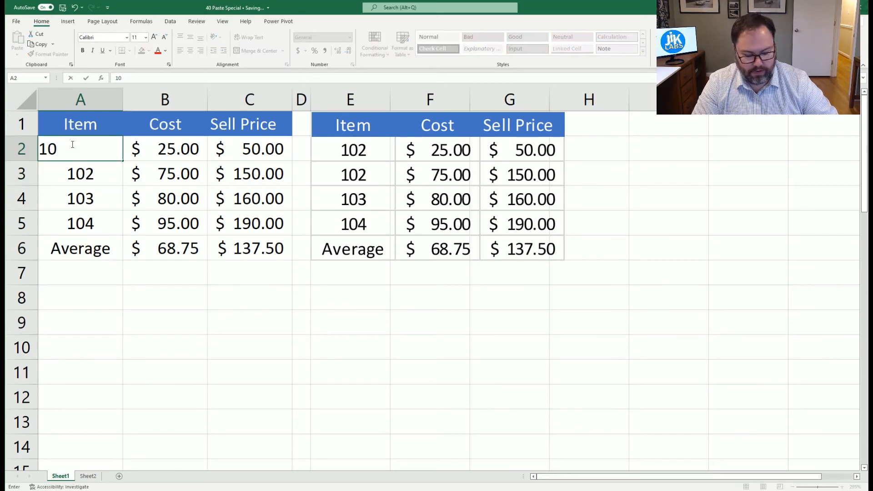
type("1")
key("Return")
- Move the linked picture slightly lower and to the right
left_click_drag(410, 122, 416, 150)
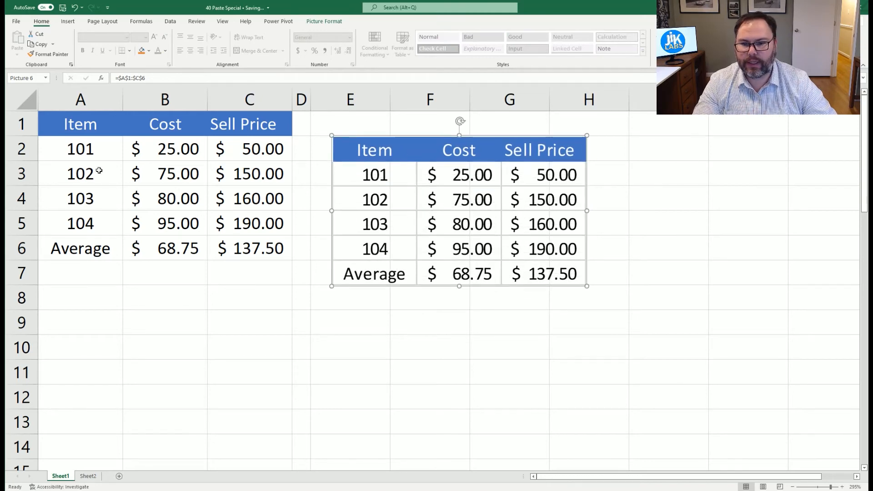
left_click(80, 149)
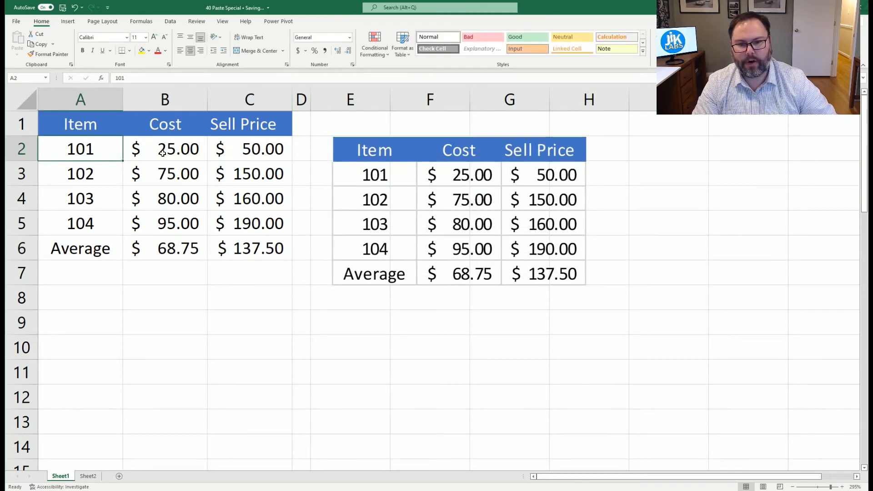
- Set the cost in B2 to 100, then undo the last two changes
left_click(163, 153)
type("100")
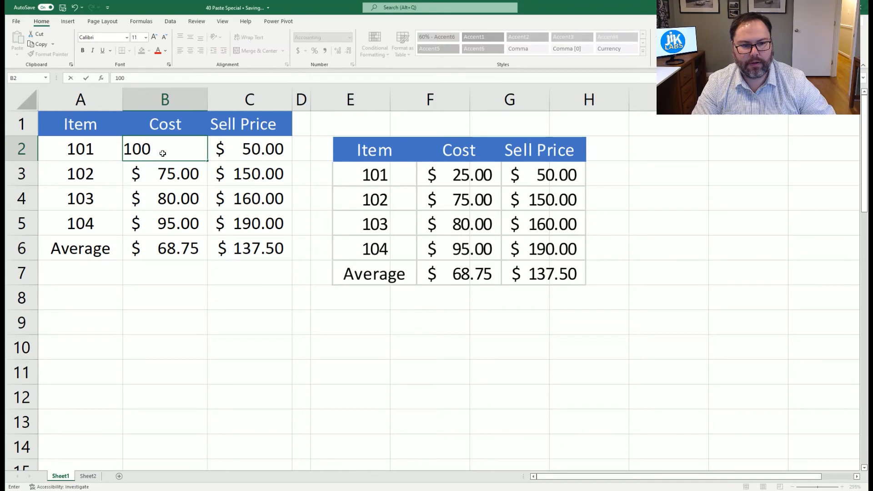
key("Return")
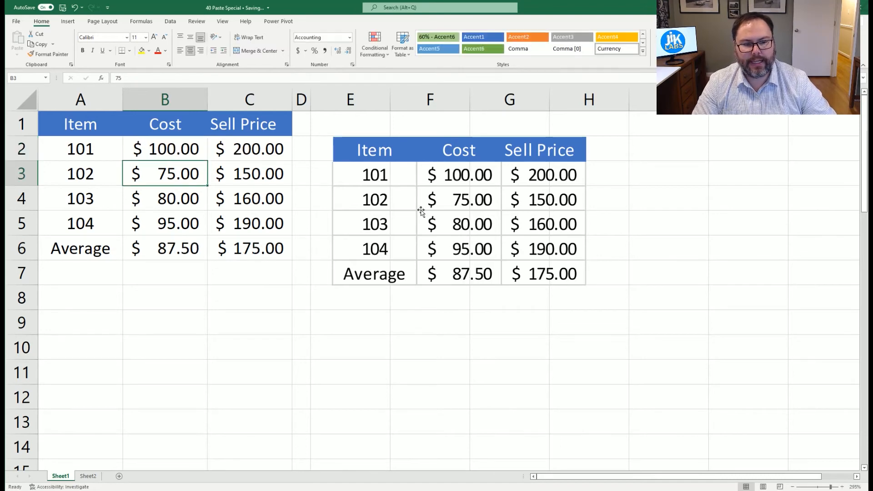
left_click(440, 159)
key("ctrl+z")
key("ctrl+z")
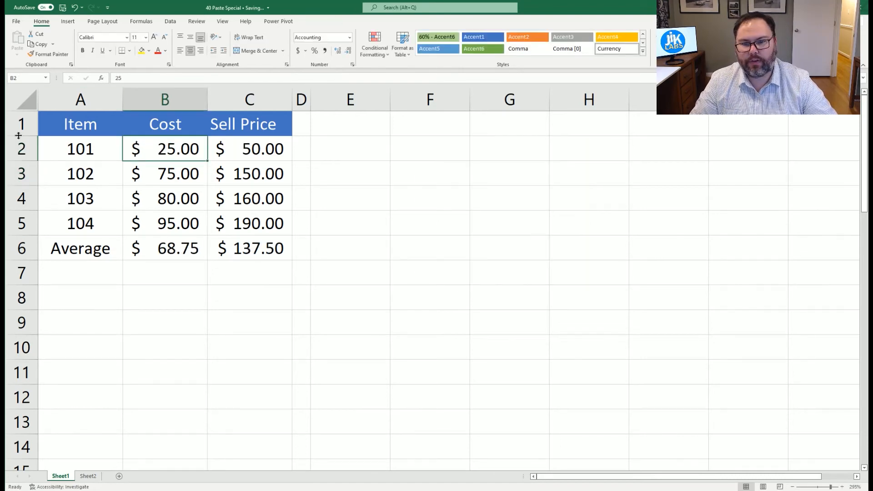
- Copy the table A1:C6 and paste it at cell E1 as a static picture with Paste Special
left_click_drag(50, 123, 223, 248)
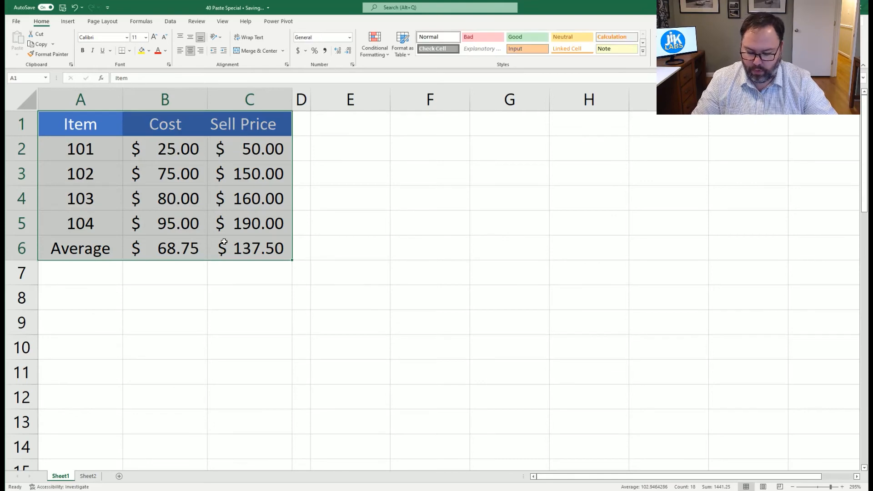
key("ctrl+c")
right_click(314, 132)
mouse_move(372, 249)
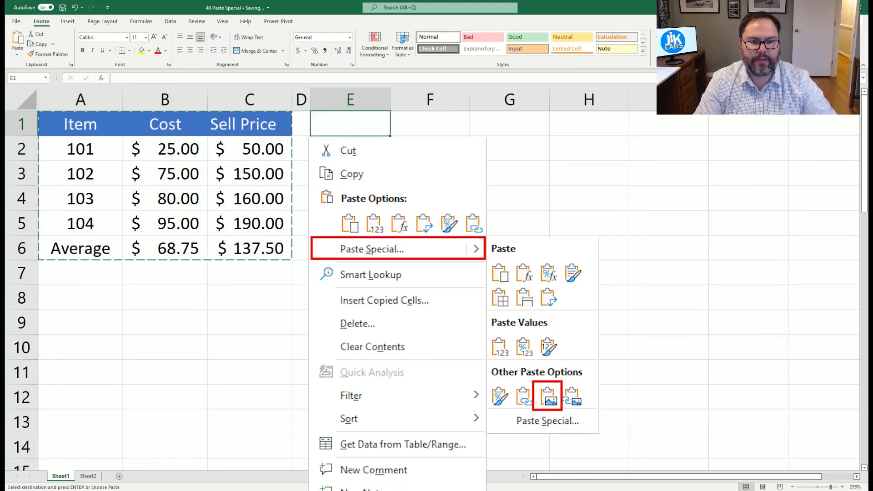
left_click(548, 397)
- Change the cost in B2 to 100
left_click(95, 149)
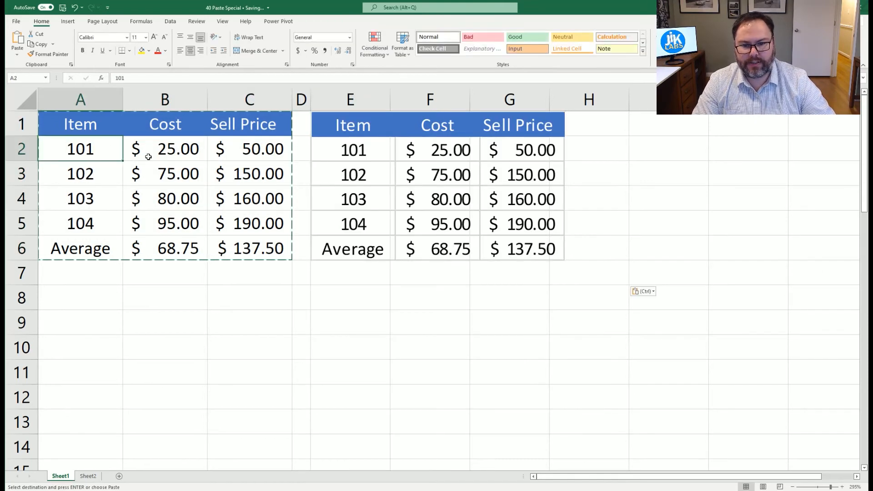
left_click(152, 154)
type("100")
key("Return")
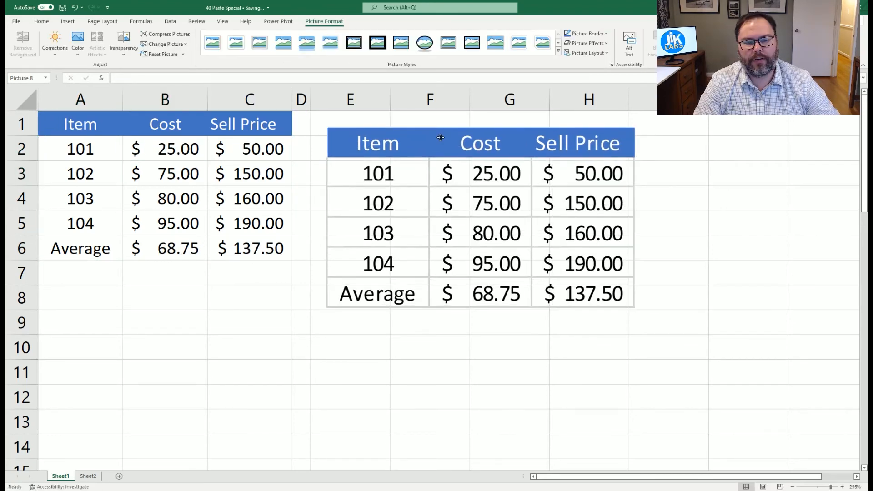
left_click_drag(392, 147, 412, 145)
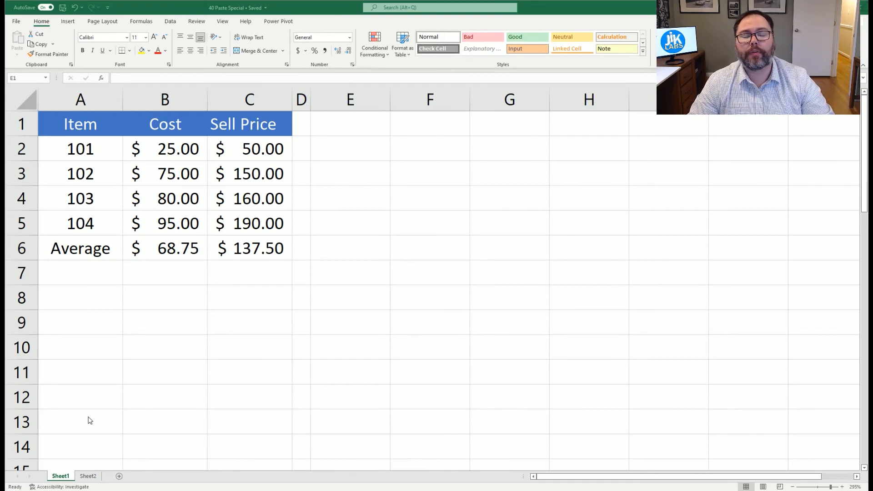
left_click(600, 6)
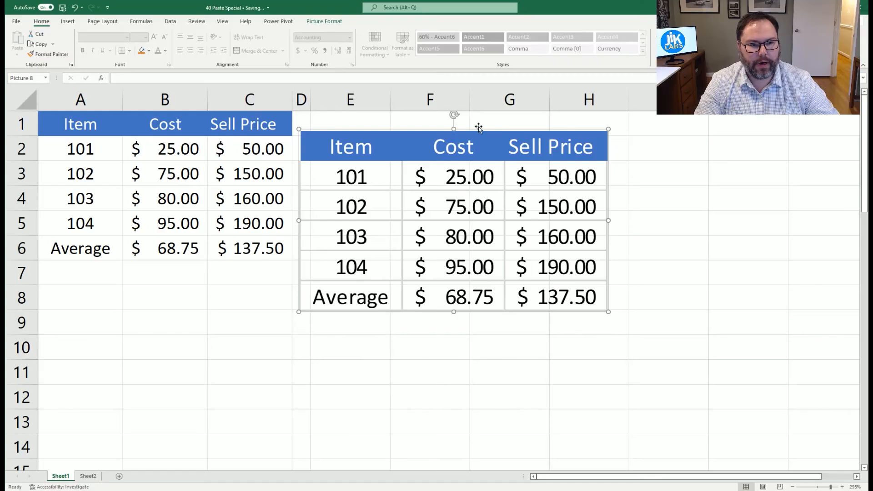
- Move the pasted picture of the table further right, starting near column F
left_click_drag(491, 140, 544, 137)
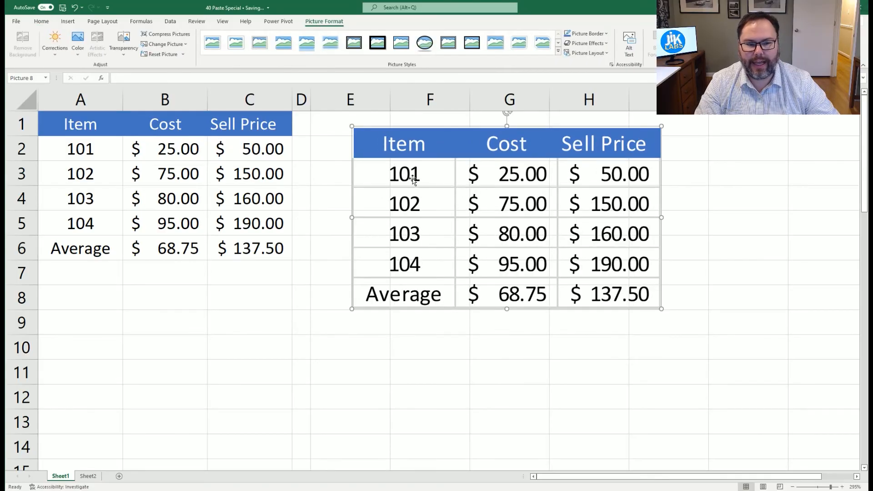